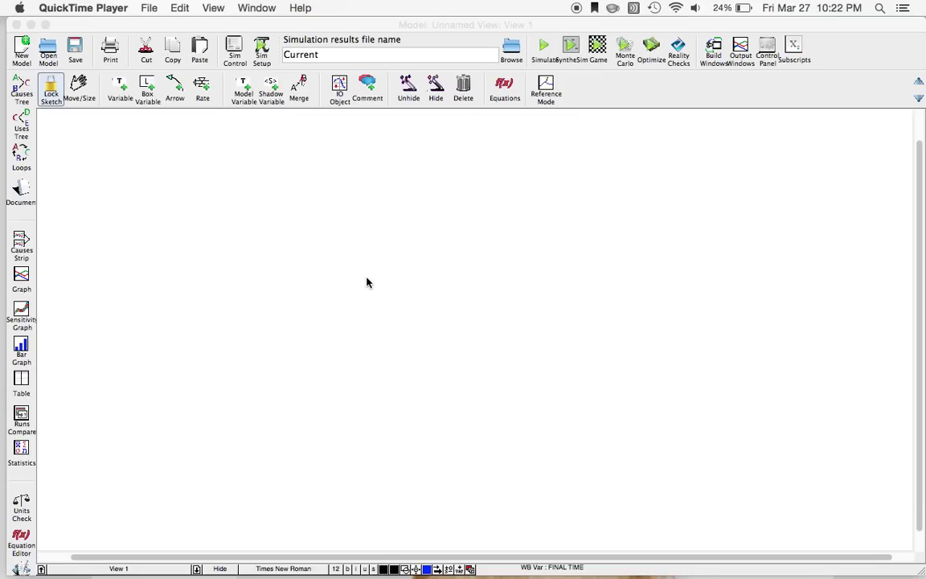
# Step: Add the variables "fragmentation of care" and "quality of care" side by side in the middle of the blank sketch
pyautogui.click(120, 95)
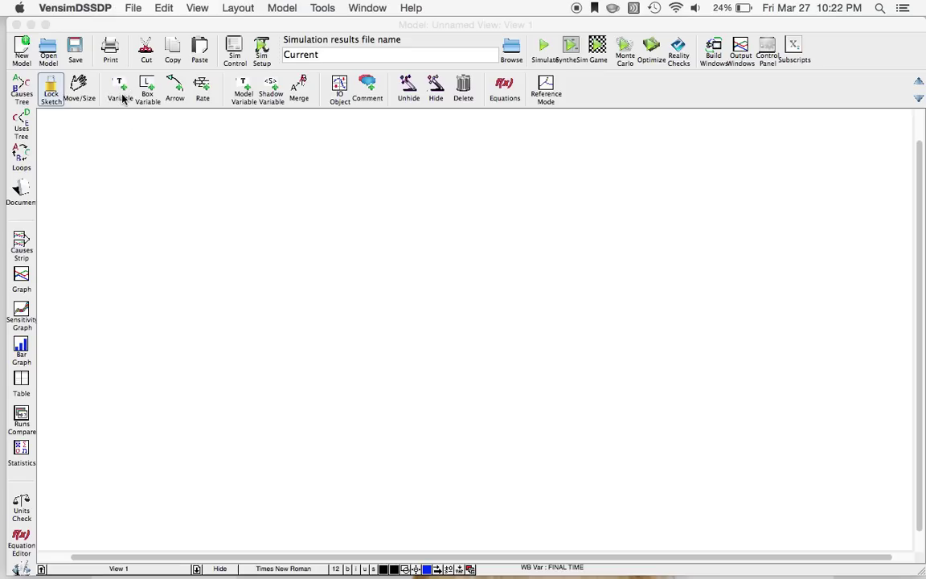
pyautogui.click(119, 86)
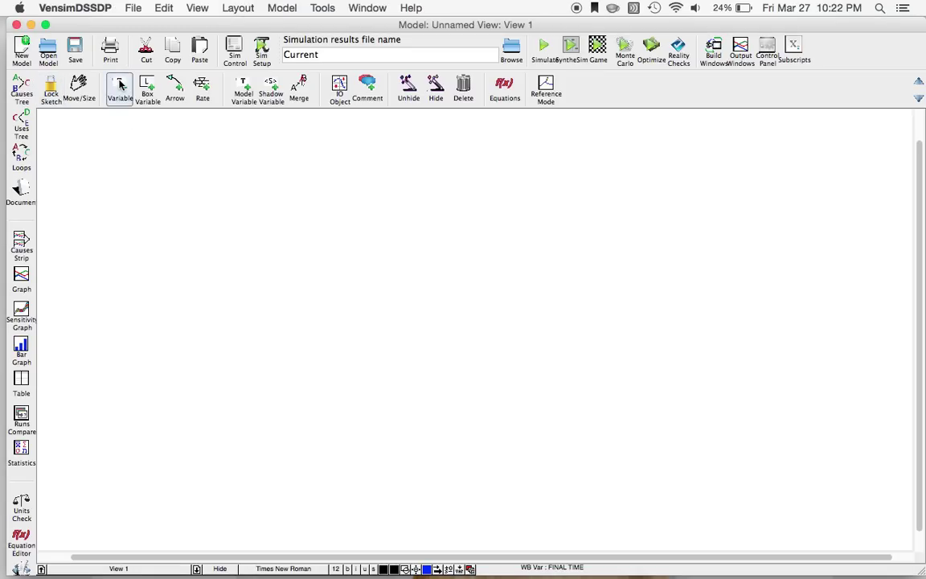
pyautogui.click(305, 279)
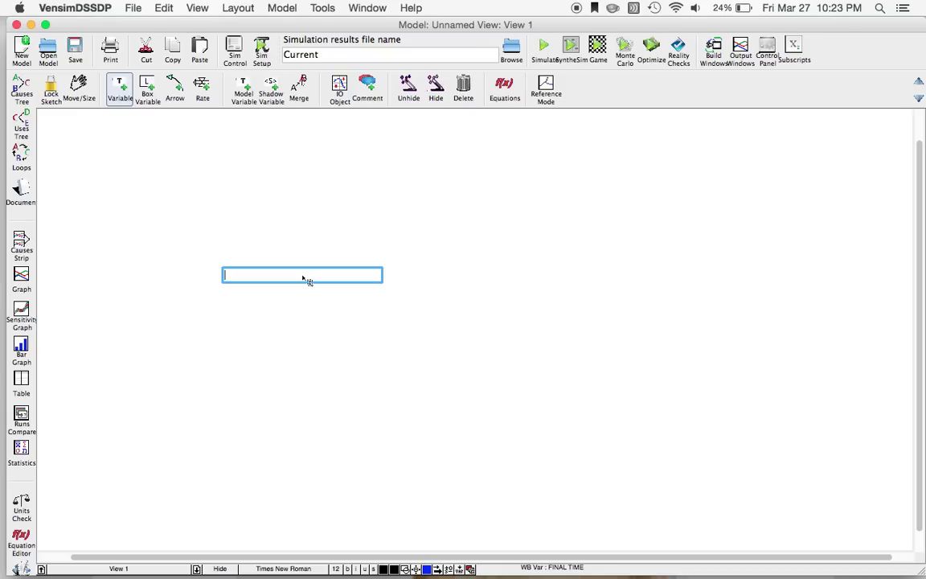
pyautogui.write('fragmentation of care')
pyautogui.press('Return')
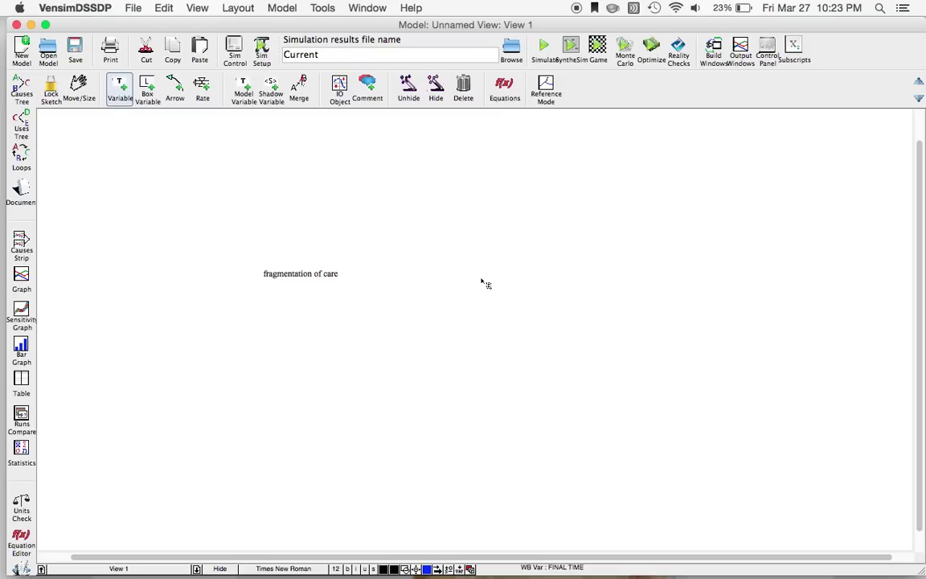
pyautogui.click(473, 279)
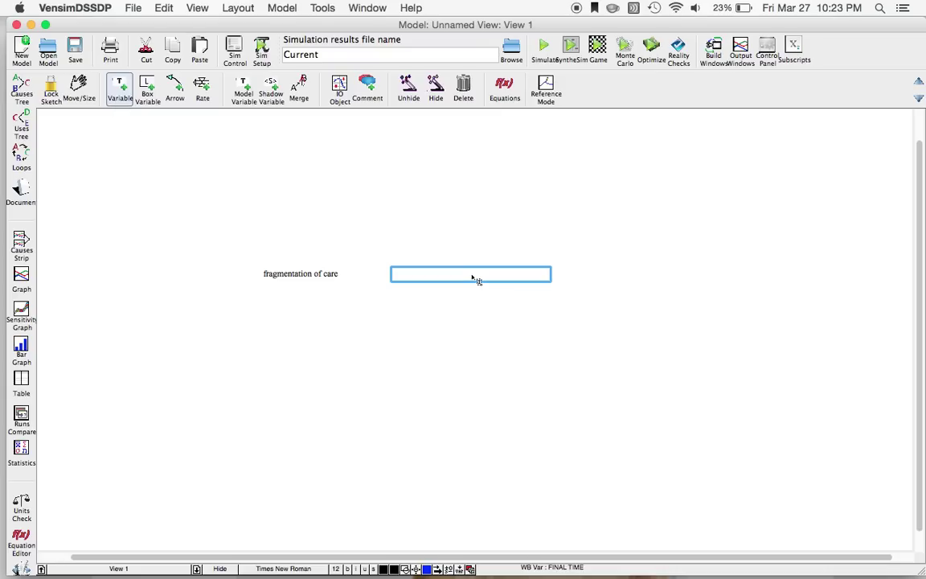
pyautogui.write('quality of care')
pyautogui.press('Return')
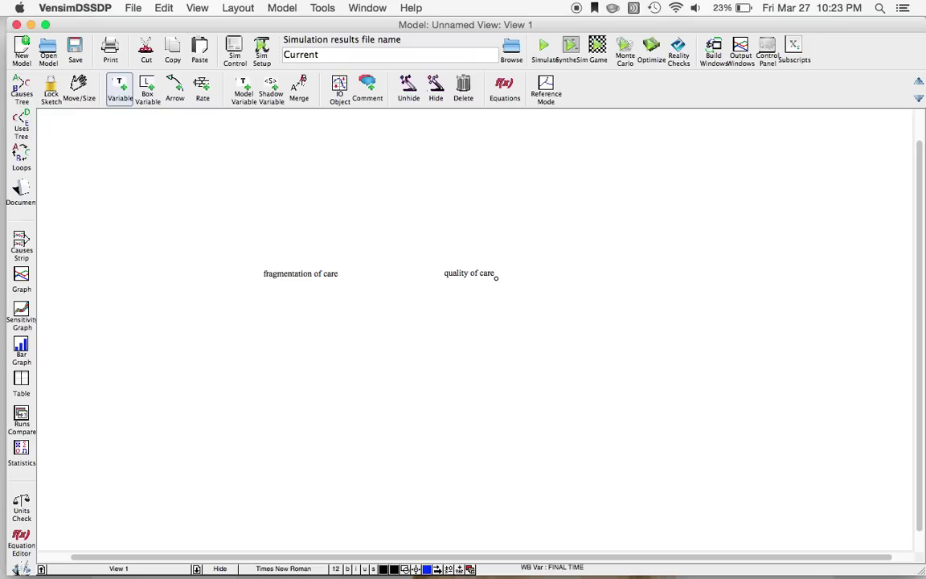
# Step: Add a variable named "number of providers serving a patient" below and between the two existing variables
pyautogui.click(391, 356)
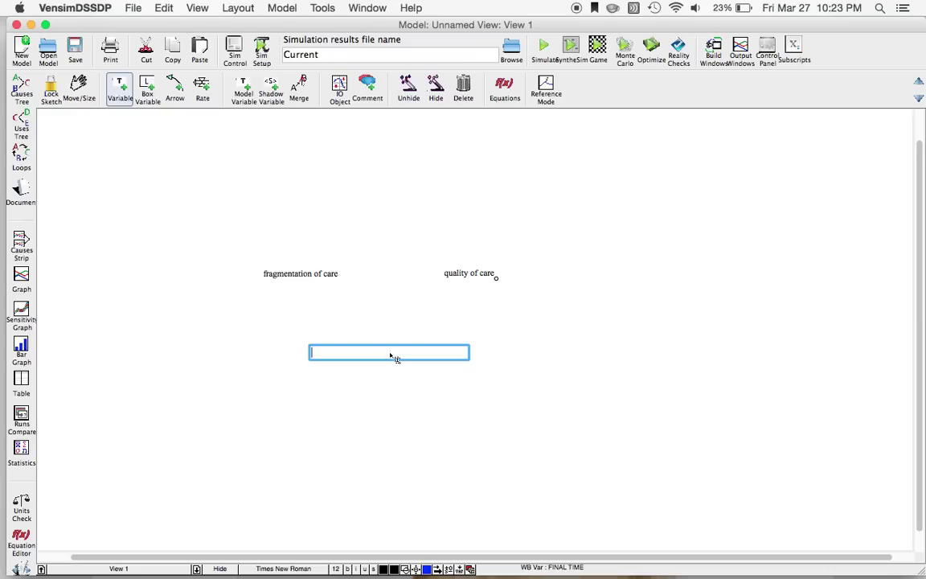
pyautogui.write('number of professionals serving a pt')
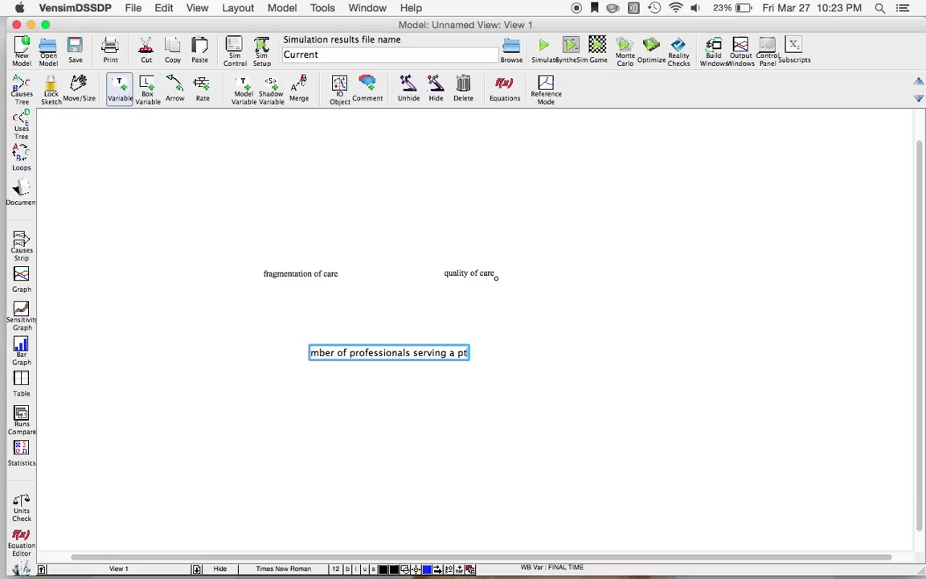
pyautogui.press('BackSpace')
pyautogui.write('atient')
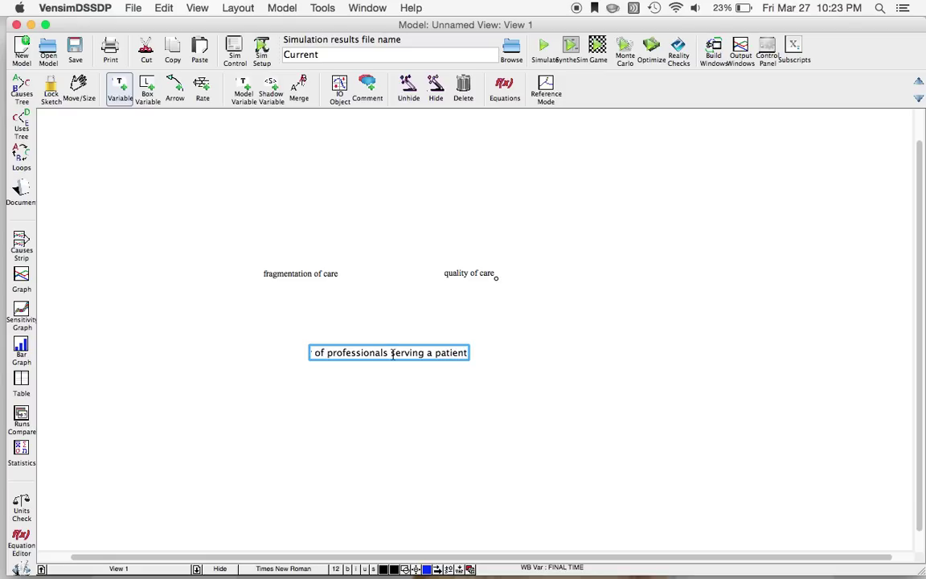
pyautogui.moveTo(388, 354); pyautogui.dragTo(344, 359)
pyautogui.write('viders')
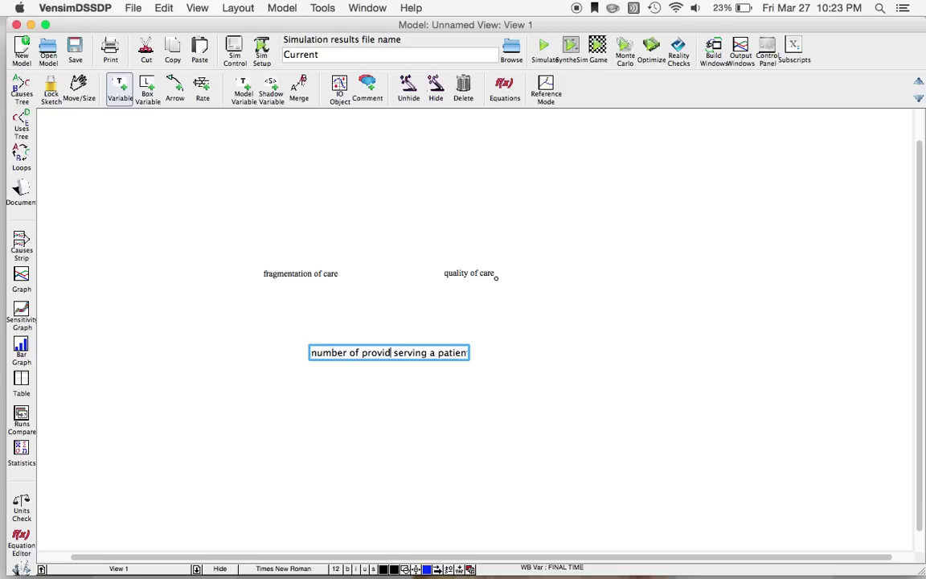
pyautogui.press('Return')
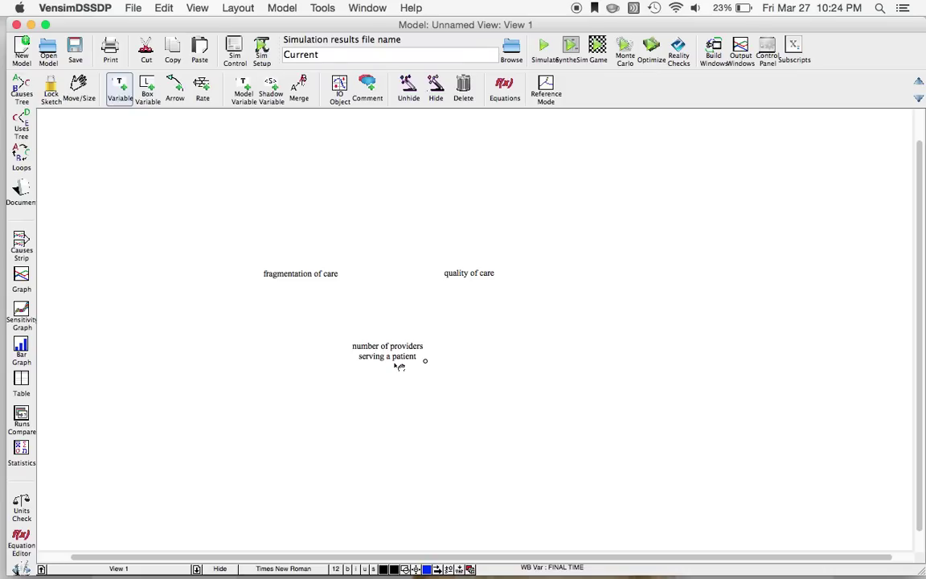
# Step: Draw a causal arrow from fragmentation of care to quality of care and bend it upward into an arc
pyautogui.click(173, 86)
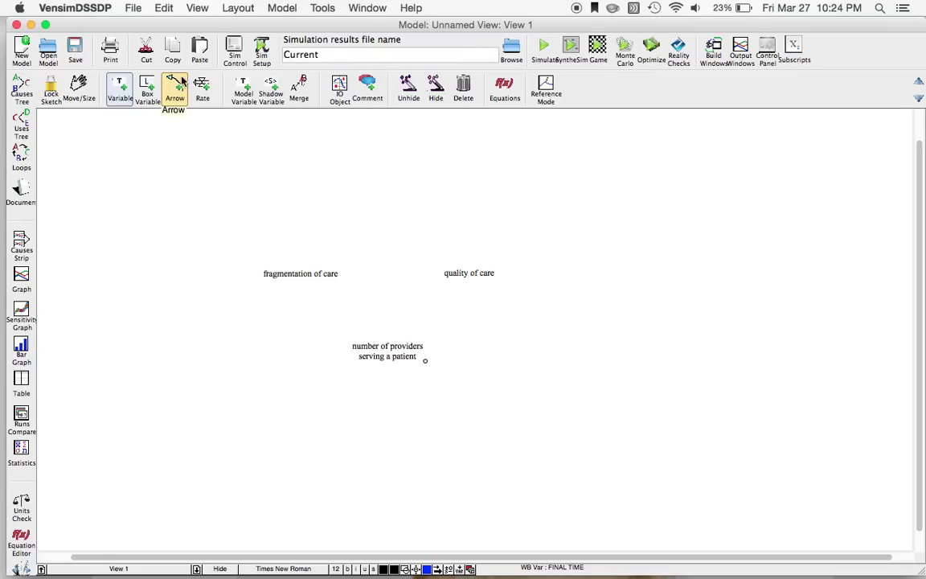
pyautogui.click(173, 86)
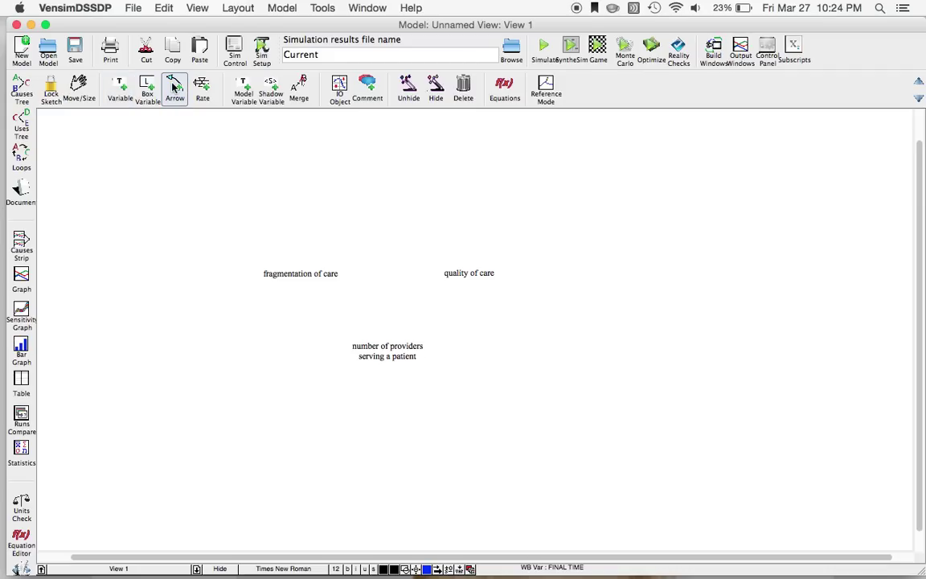
pyautogui.click(309, 275)
pyautogui.click(469, 275)
pyautogui.moveTo(390, 278); pyautogui.dragTo(386, 232)
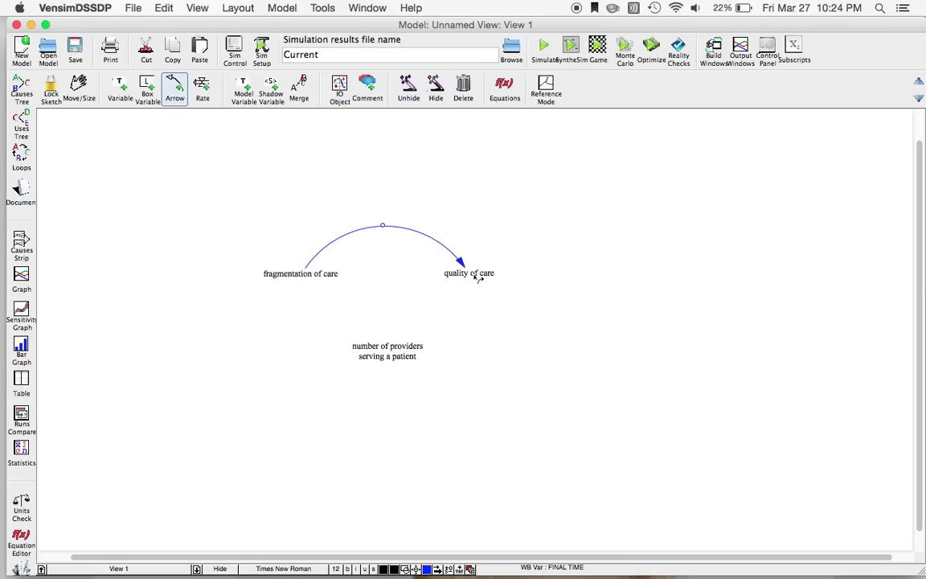
# Step: Draw a causal arrow from quality of care to number of providers serving a patient and curve it outward
pyautogui.click(475, 276)
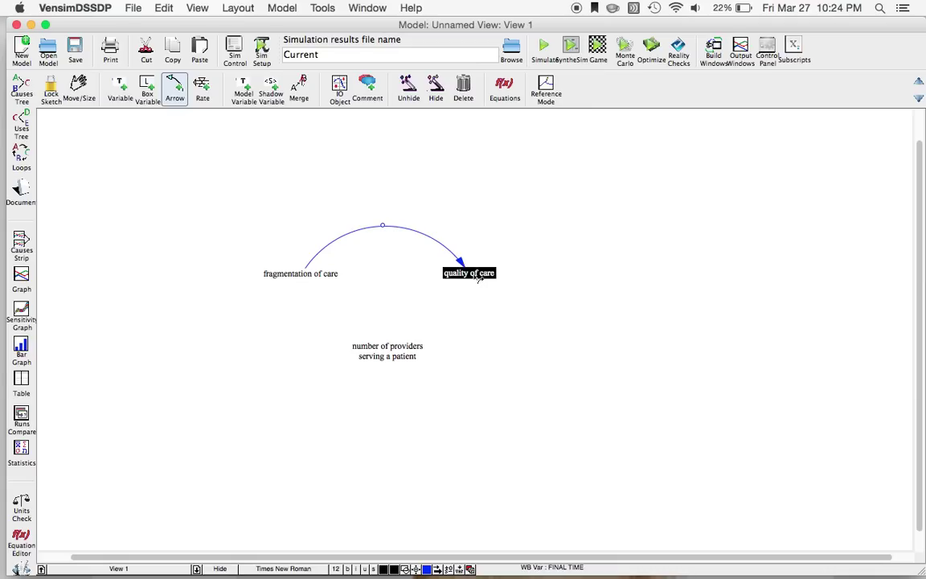
pyautogui.click(390, 359)
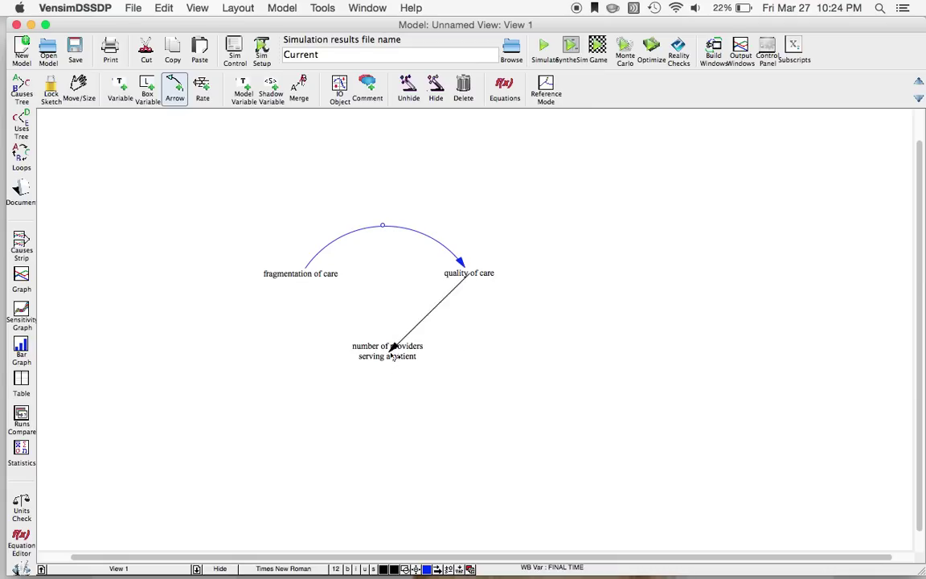
pyautogui.click(390, 359)
pyautogui.moveTo(435, 307); pyautogui.dragTo(472, 330)
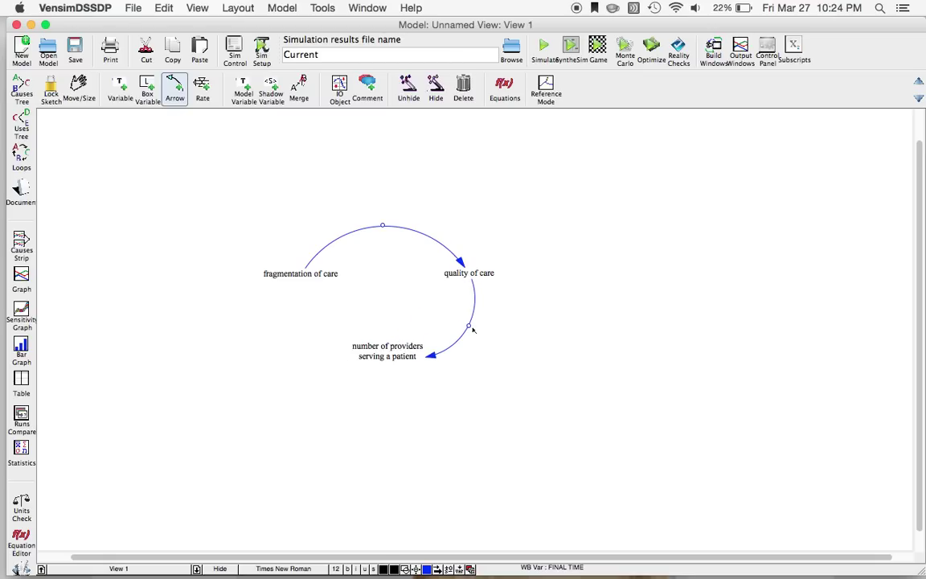
# Step: Close the loop with an outward-curved arrow from number of providers serving a patient to fragmentation of care
pyautogui.click(383, 359)
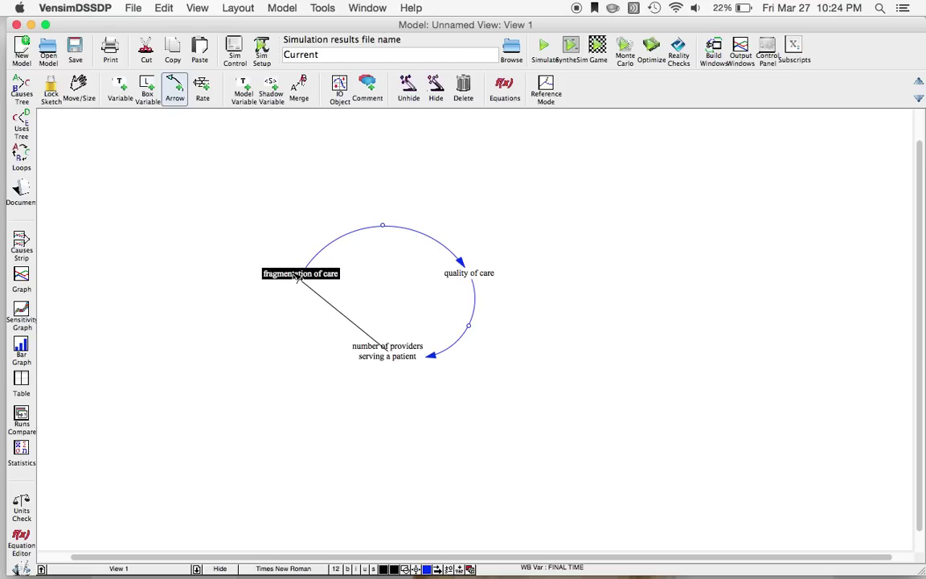
pyautogui.click(298, 276)
pyautogui.moveTo(338, 321); pyautogui.dragTo(312, 340)
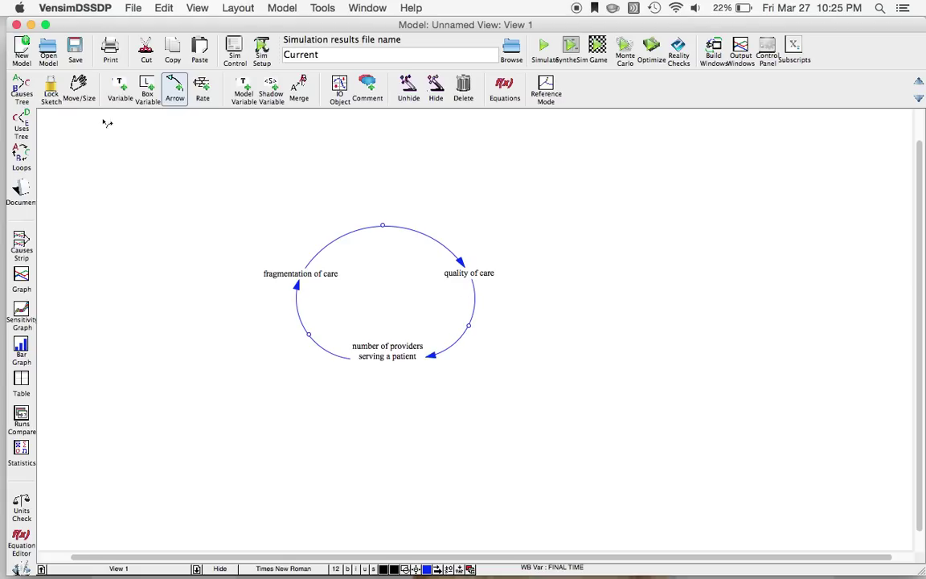
# Step: Set the polarity of the arrow from fragmentation of care to quality of care to O, keeping the default color
pyautogui.click(84, 90)
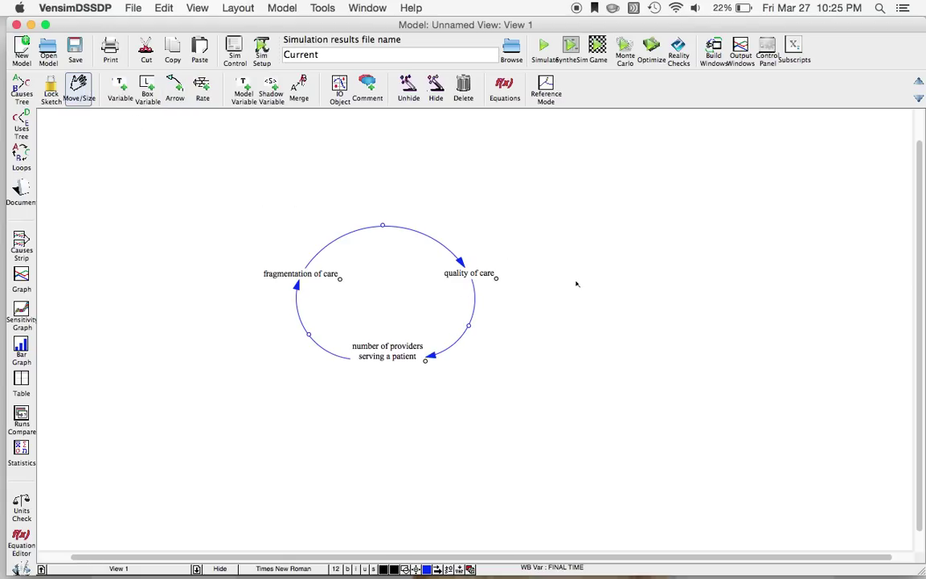
pyautogui.click(465, 264)
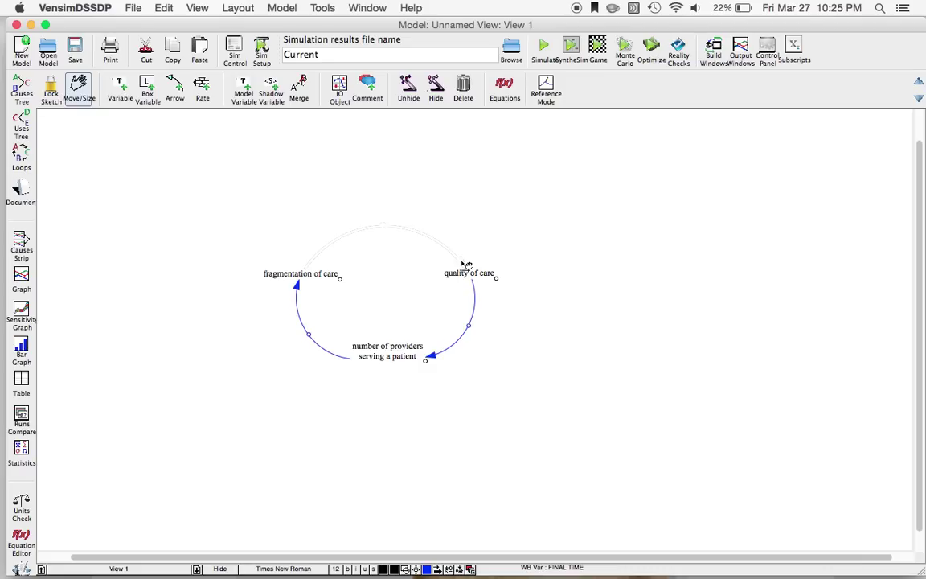
pyautogui.rightClick(465, 265)
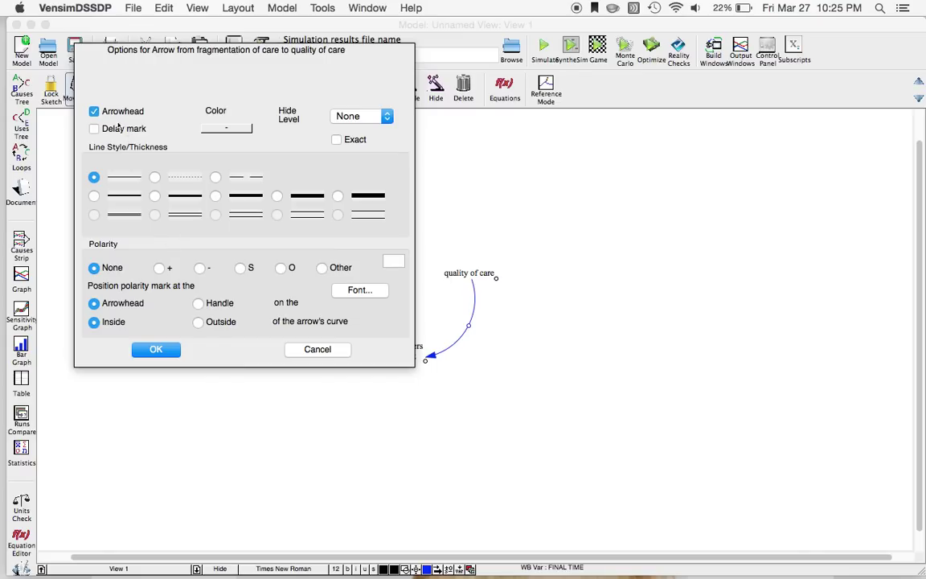
pyautogui.click(213, 129)
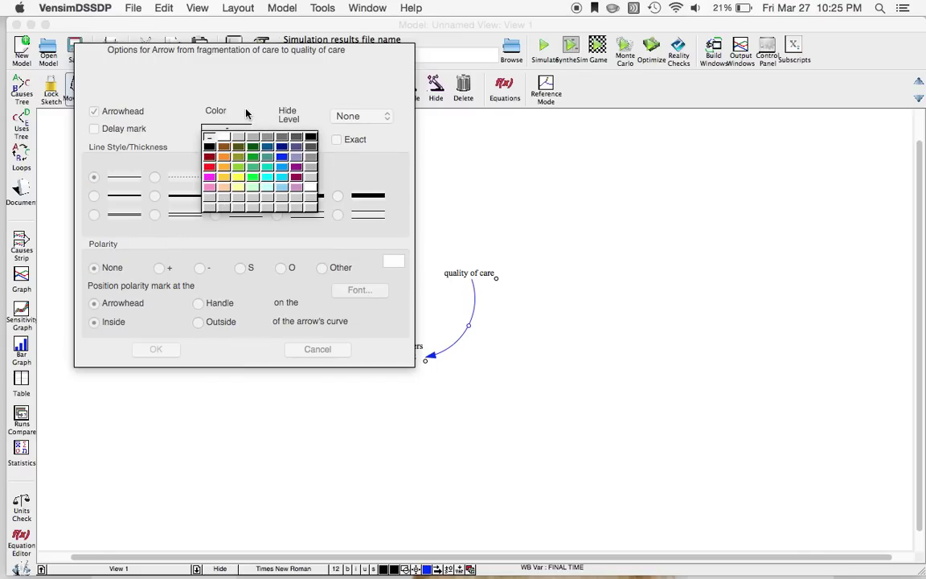
pyautogui.click(209, 137)
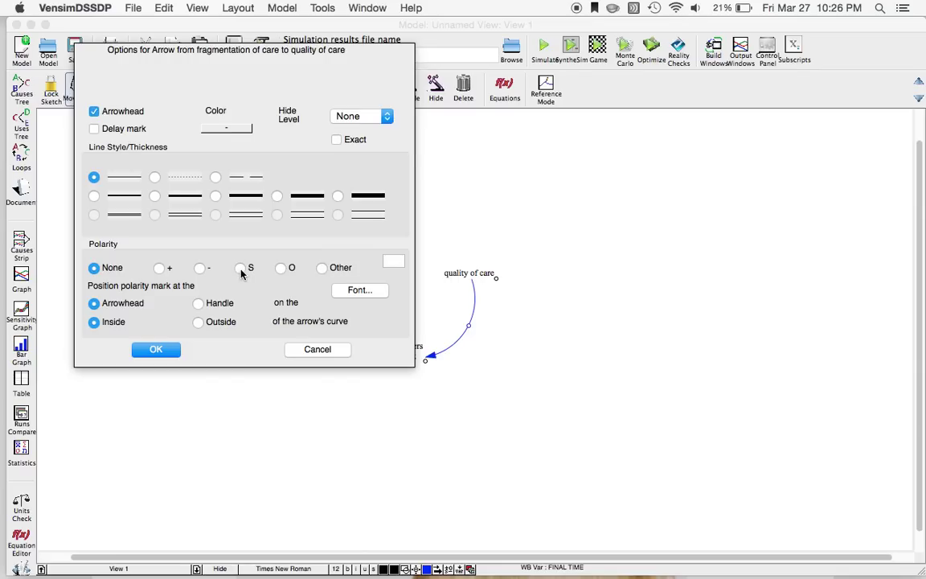
pyautogui.click(281, 269)
pyautogui.click(199, 269)
pyautogui.click(279, 268)
pyautogui.click(156, 350)
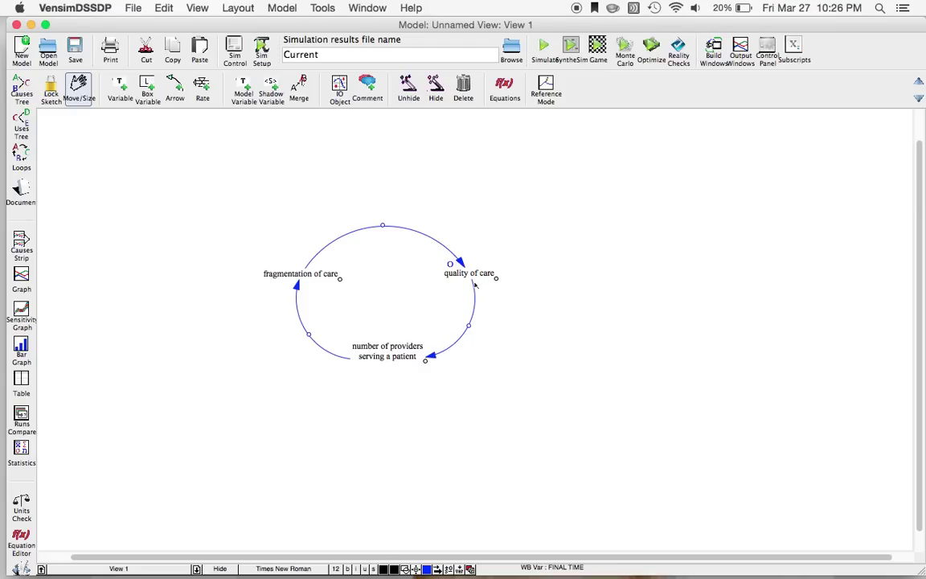
# Step: Set the polarity of the arrow from quality of care to number of providers serving a patient to O
pyautogui.rightClick(437, 361)
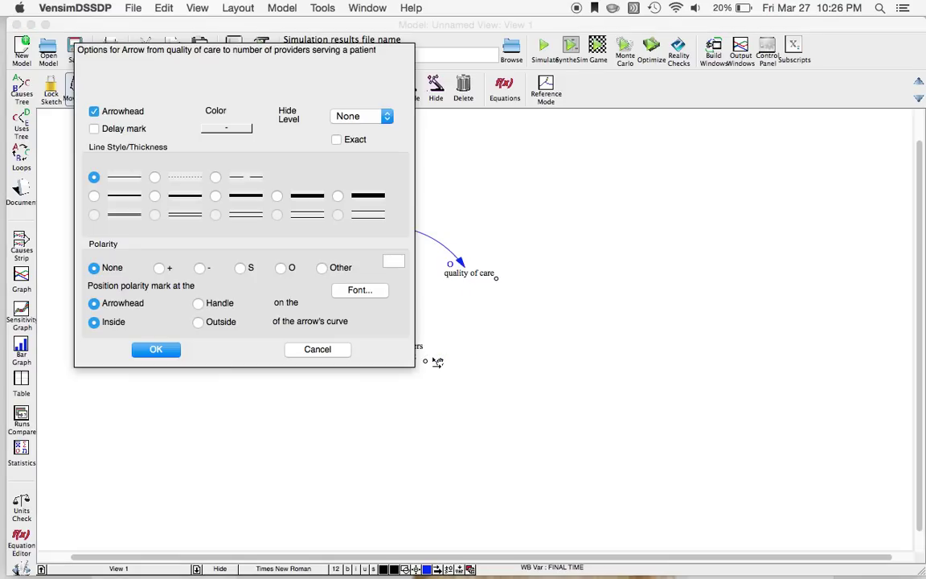
pyautogui.click(280, 270)
pyautogui.click(161, 351)
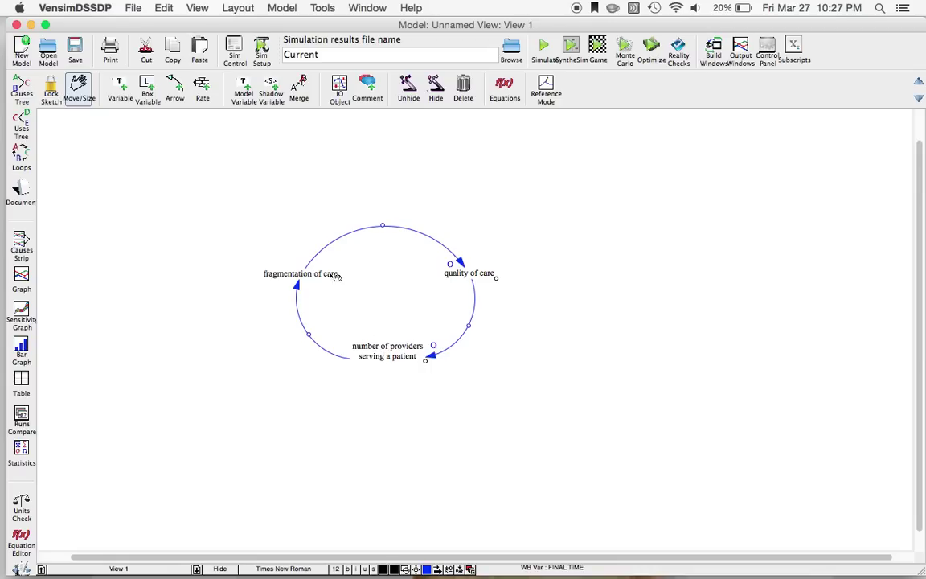
# Step: Set the polarity of the arrow from number of providers serving a patient to fragmentation of care to S
pyautogui.moveTo(300, 291); pyautogui.dragTo(302, 293)
pyautogui.click(240, 267)
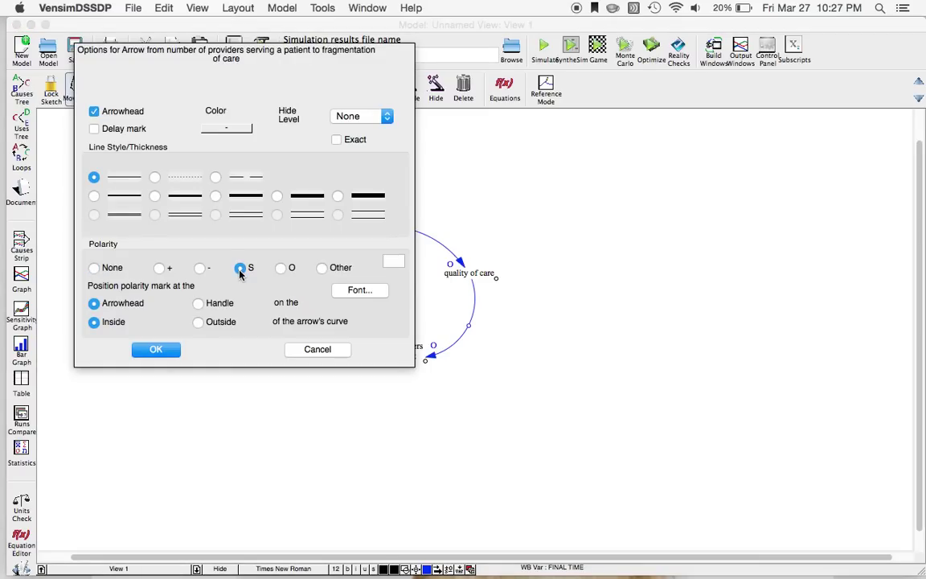
pyautogui.click(158, 349)
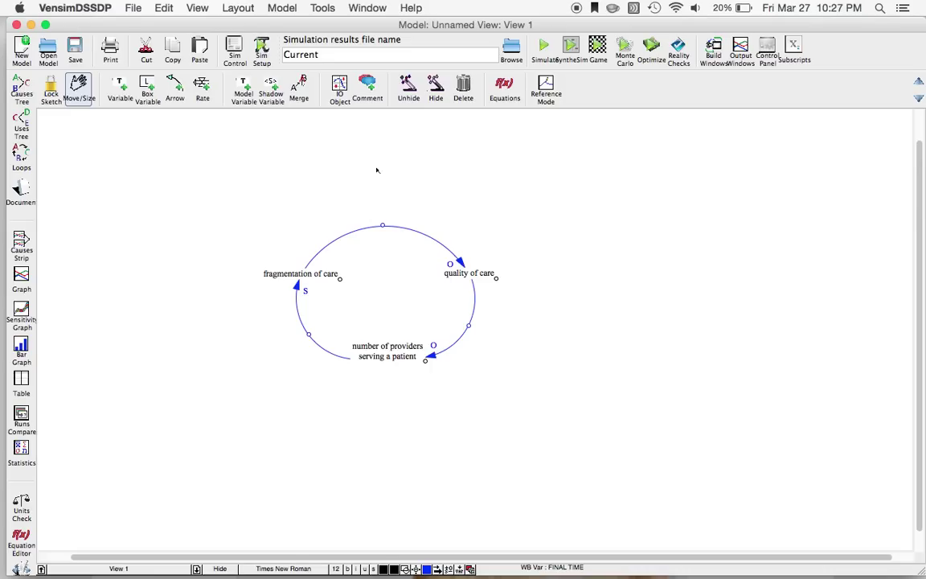
# Step: Add a comment reading "R" in the center of the loop, using the Loop Clkwse shape and the default text color
pyautogui.click(368, 93)
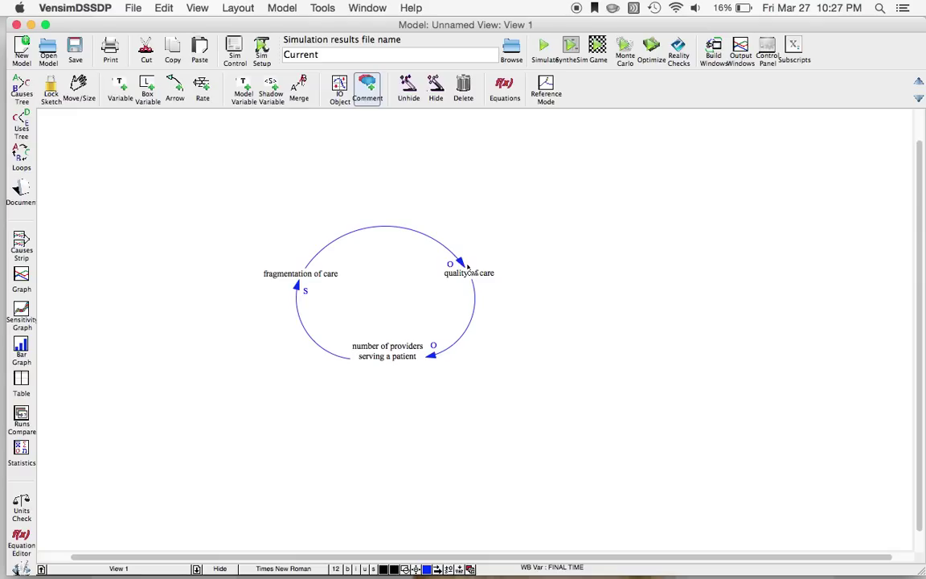
pyautogui.click(385, 298)
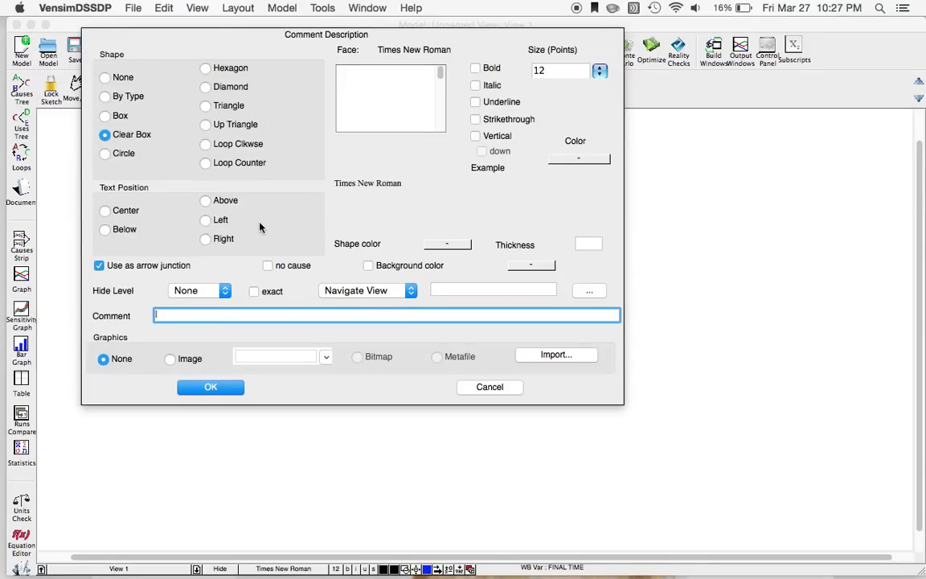
pyautogui.write('R')
pyautogui.click(206, 145)
pyautogui.press('BackSpace')
pyautogui.write('B')
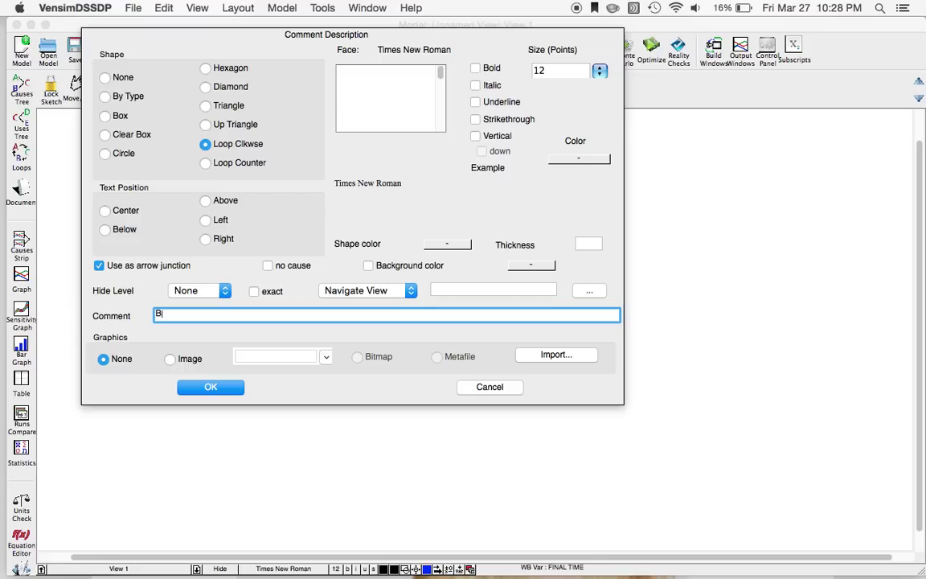
pyautogui.click(205, 162)
pyautogui.click(205, 144)
pyautogui.press('BackSpace')
pyautogui.write('R')
pyautogui.click(582, 158)
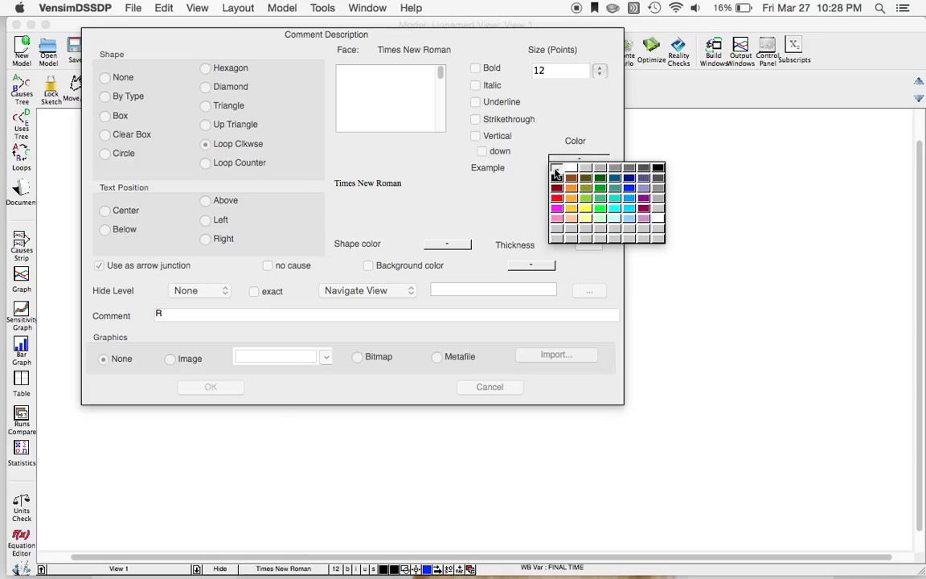
pyautogui.click(502, 157)
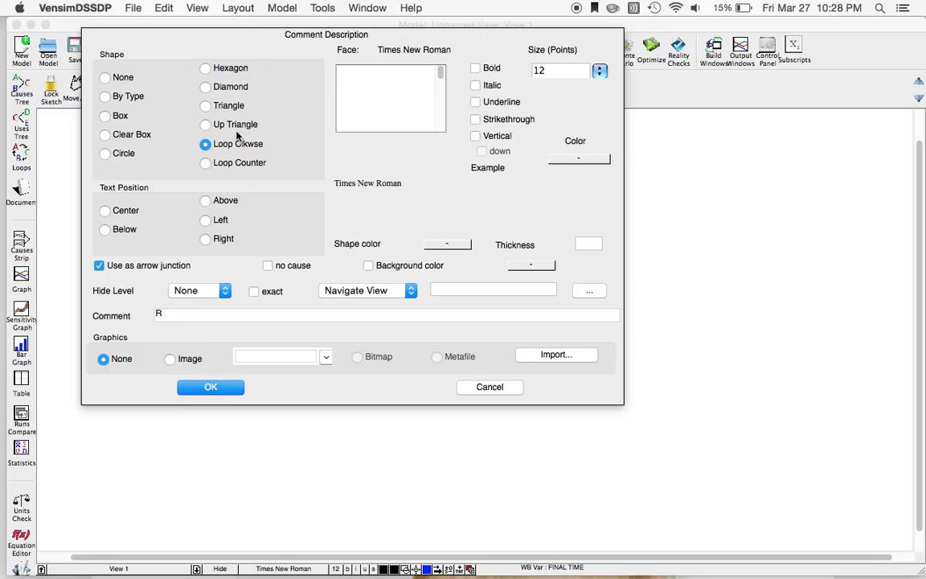
pyautogui.click(211, 388)
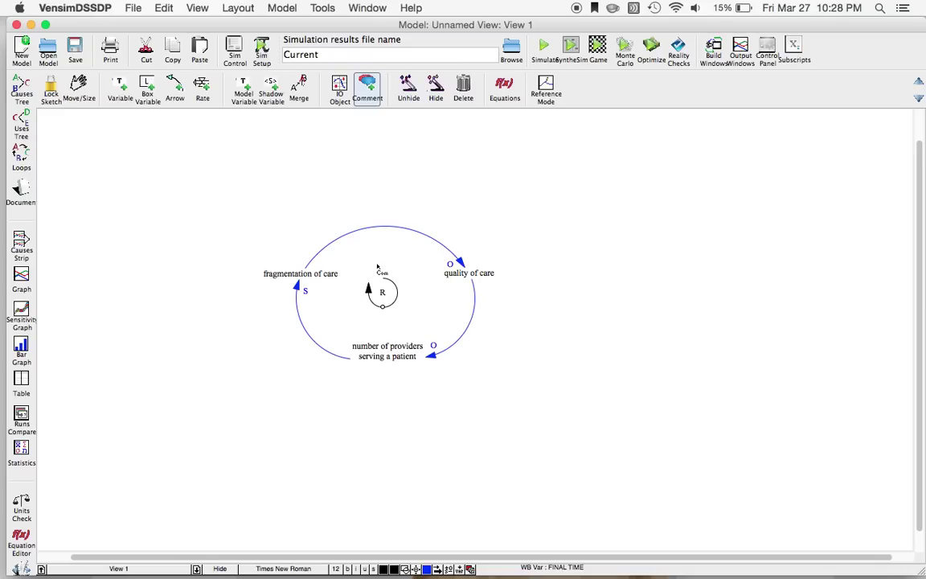
# Step: Delete the "R" loop symbol from the center of the loop
pyautogui.click(461, 95)
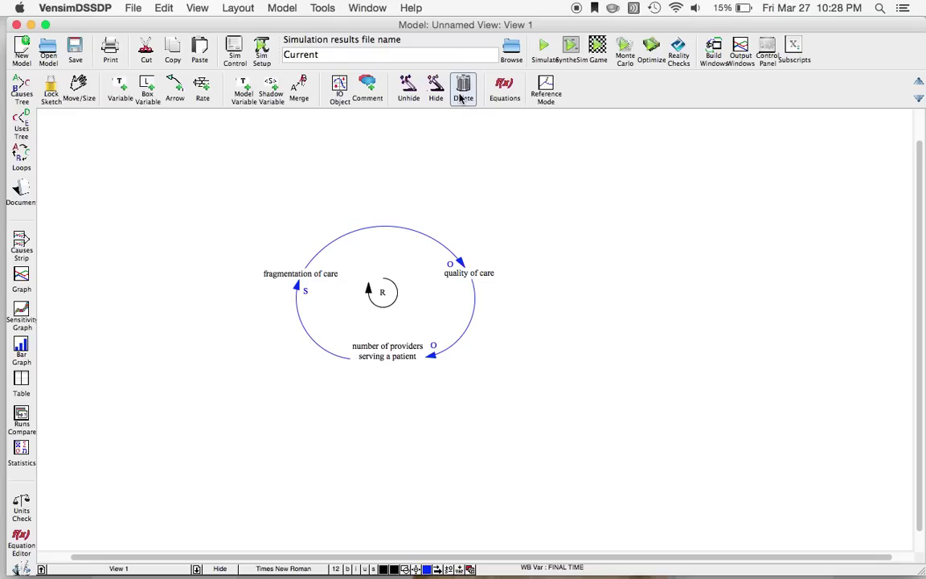
pyautogui.click(383, 294)
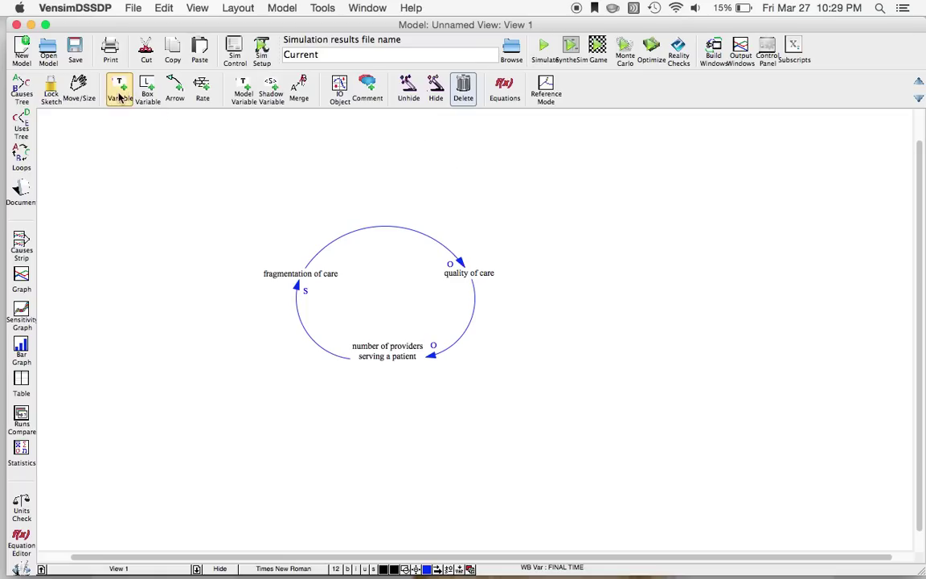
# Step: Move fragmentation of care, number of providers serving a patient and quality of care closer together to make the loop more compact
pyautogui.click(78, 88)
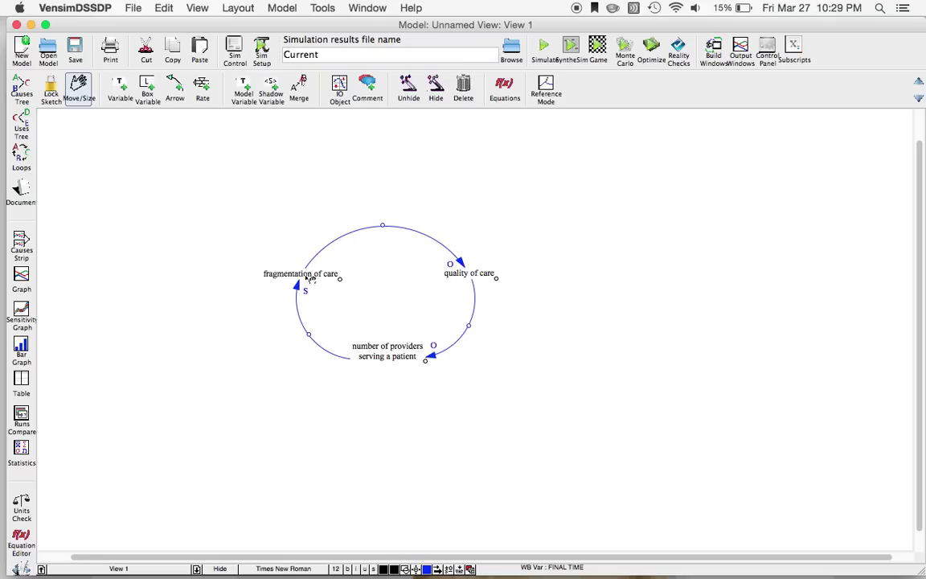
pyautogui.moveTo(310, 277)
pyautogui.mouseDown()
pyautogui.moveTo(254, 233)
pyautogui.moveTo(316, 266)
pyautogui.mouseUp()
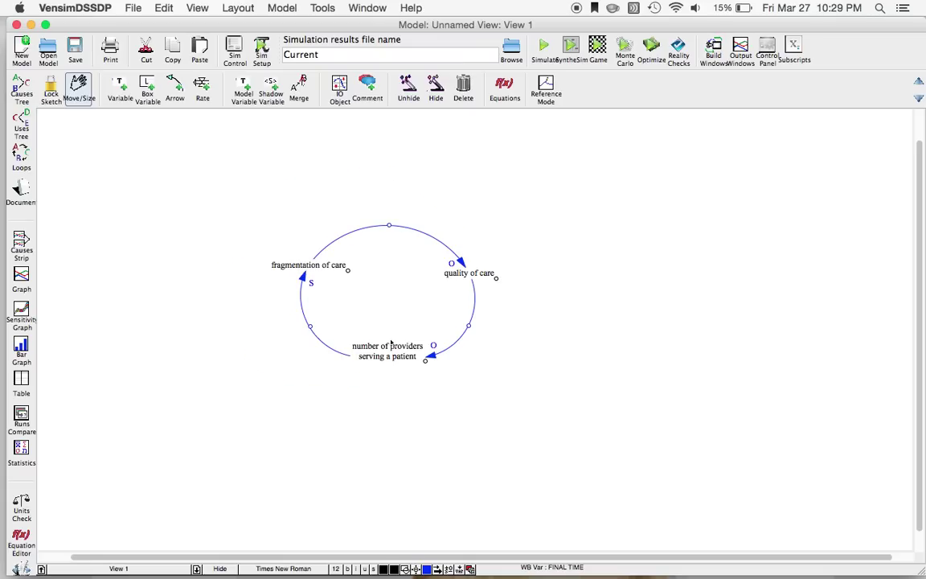
pyautogui.moveTo(390, 344); pyautogui.dragTo(381, 308)
pyautogui.click(334, 267)
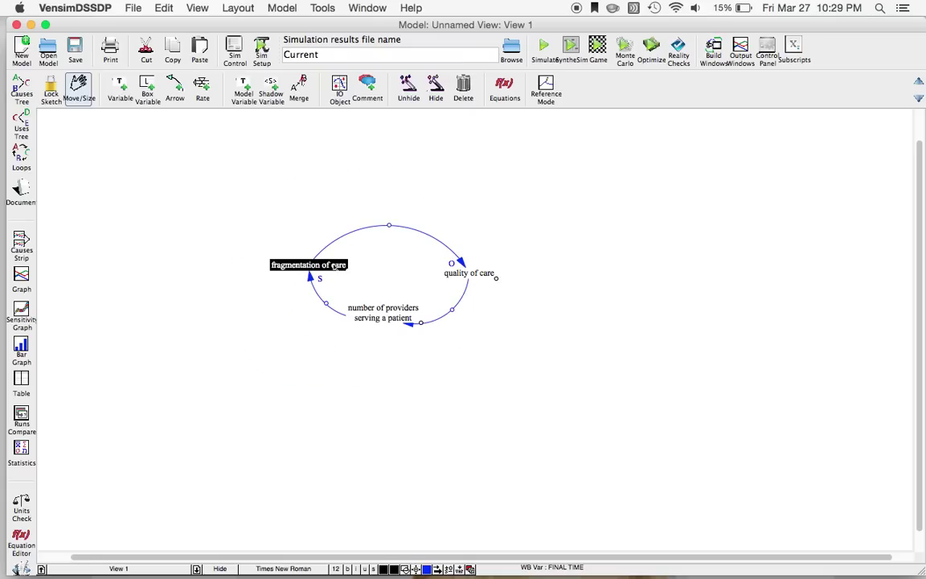
pyautogui.moveTo(334, 267); pyautogui.dragTo(358, 266)
pyautogui.click(447, 269)
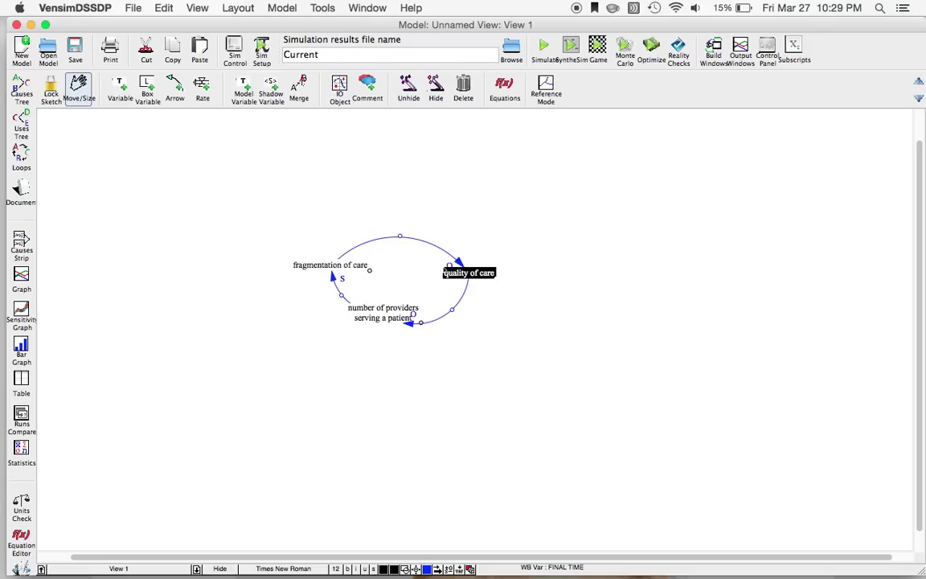
pyautogui.moveTo(447, 268); pyautogui.dragTo(418, 263)
# Step: Adjust the curves of the three arrows so they form a rounded loop around the repositioned variables
pyautogui.moveTo(348, 227); pyautogui.dragTo(385, 237)
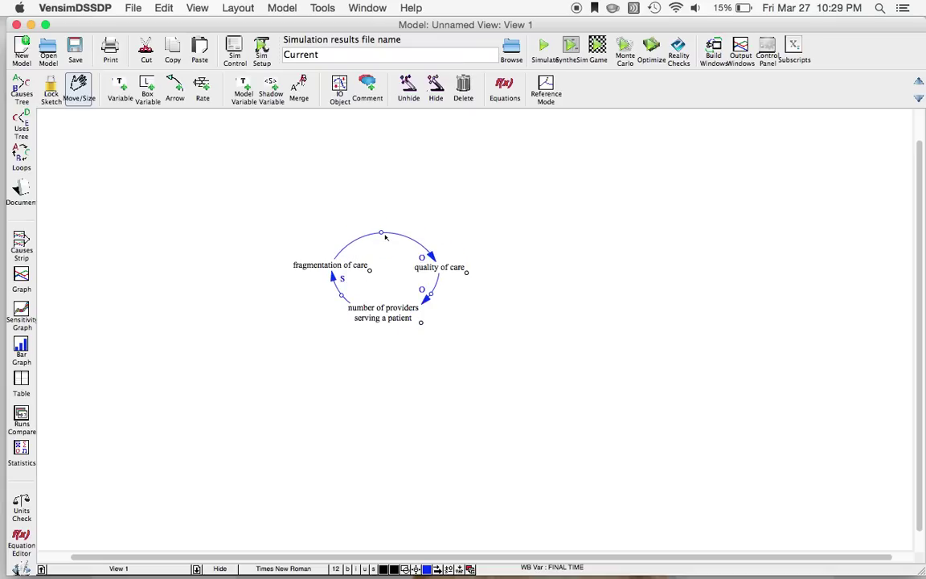
pyautogui.moveTo(431, 293); pyautogui.dragTo(440, 289)
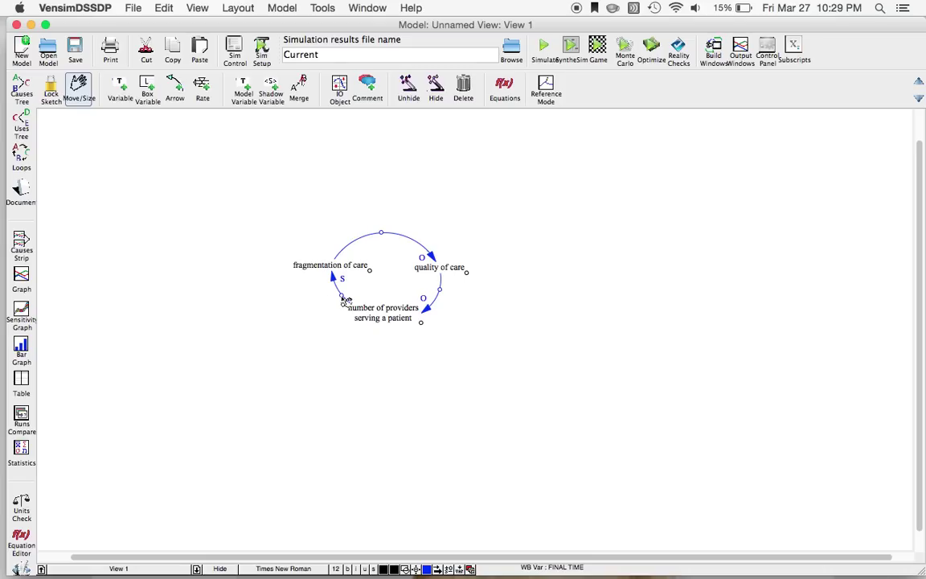
pyautogui.moveTo(345, 300); pyautogui.dragTo(331, 299)
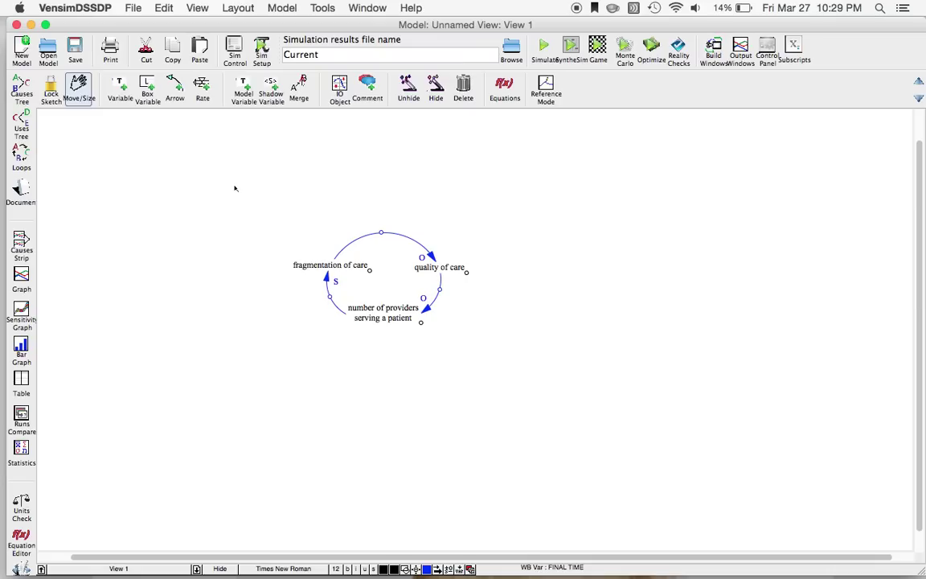
# Step: Lock the sketch, enclose the whole loop in a selection area and copy it, leaving nothing selected
pyautogui.click(50, 91)
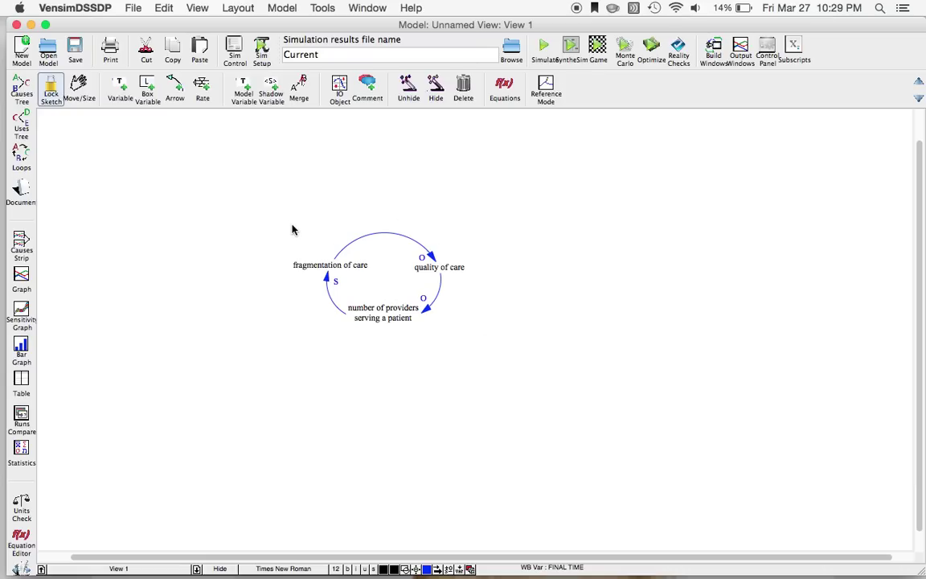
pyautogui.moveTo(278, 215); pyautogui.dragTo(485, 344)
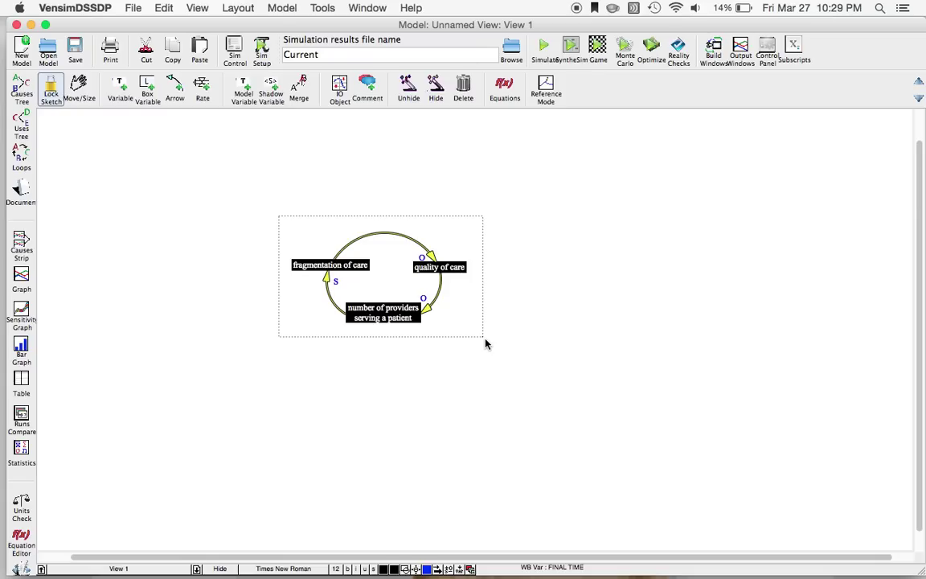
pyautogui.click(171, 56)
pyautogui.click(331, 145)
pyautogui.click(249, 235)
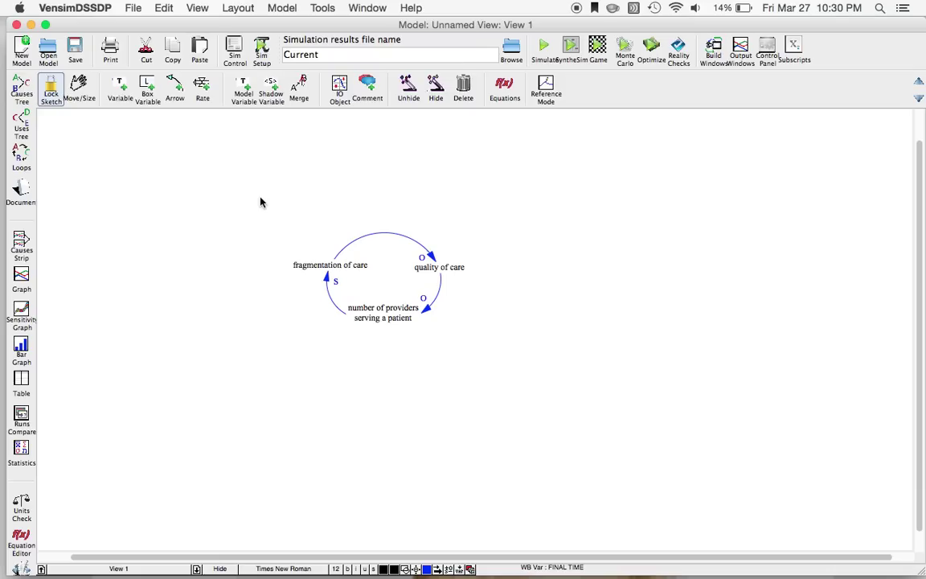
# Step: Select everything in the view at once, copy the diagram to the clipboard and clear the selection
pyautogui.press('super+a')
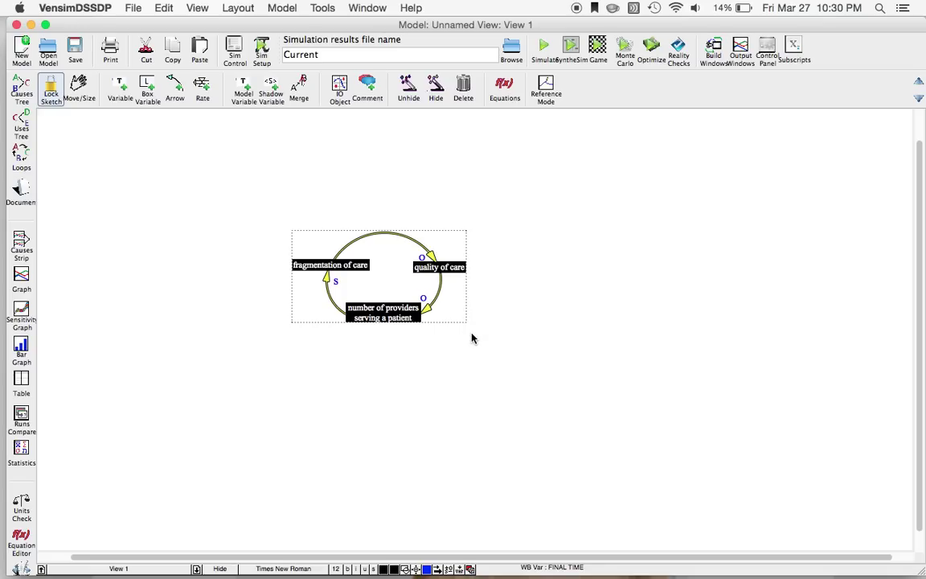
pyautogui.click(172, 56)
pyautogui.click(192, 279)
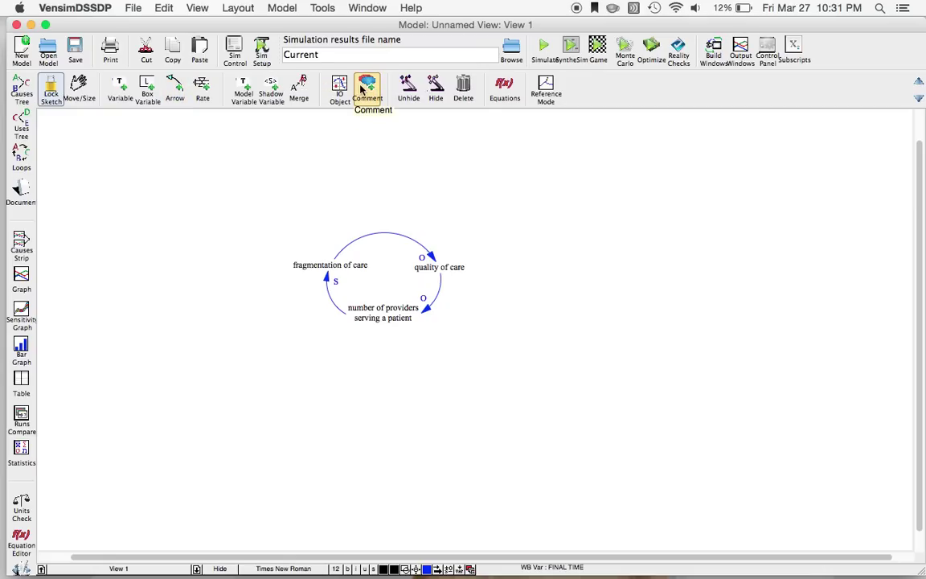
pyautogui.click(80, 100)
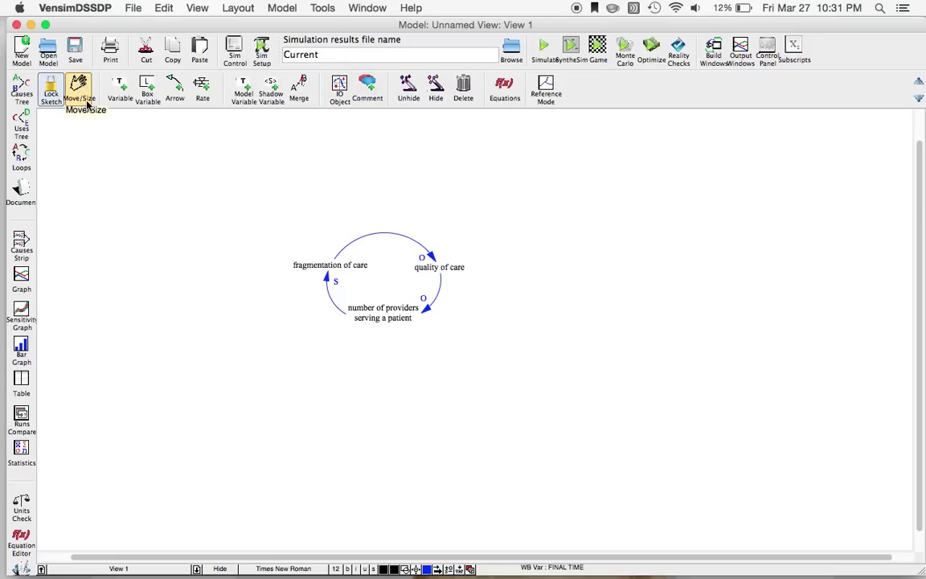
pyautogui.click(49, 94)
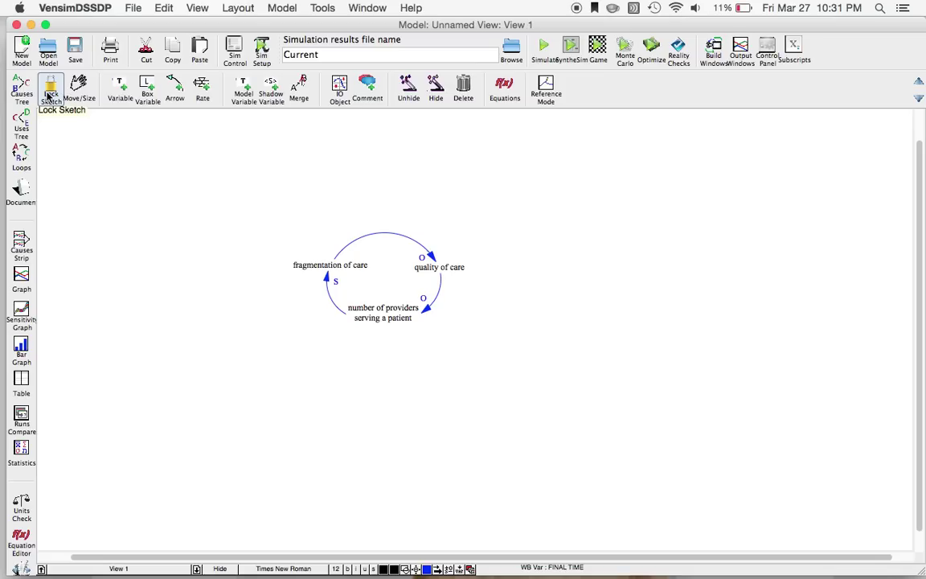
pyautogui.click(119, 94)
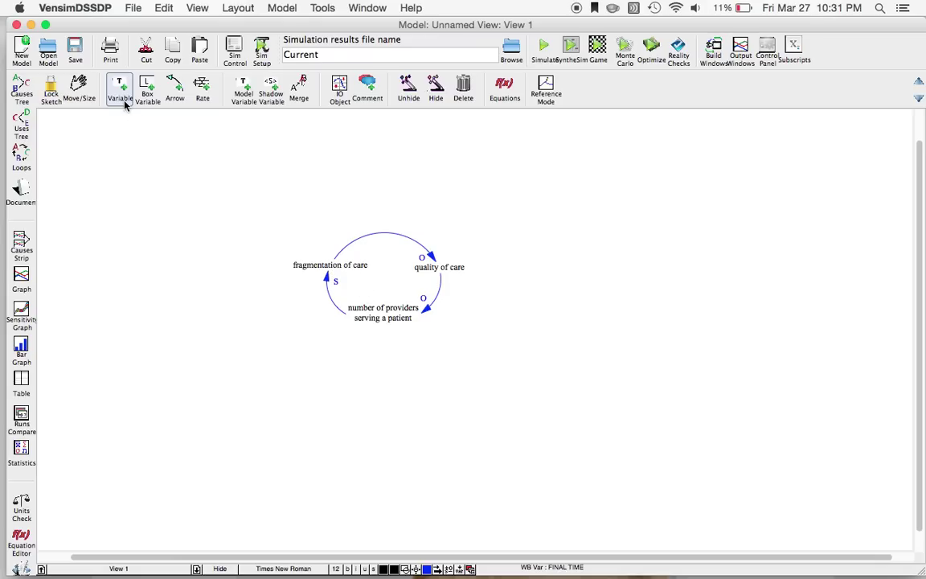
pyautogui.click(330, 265)
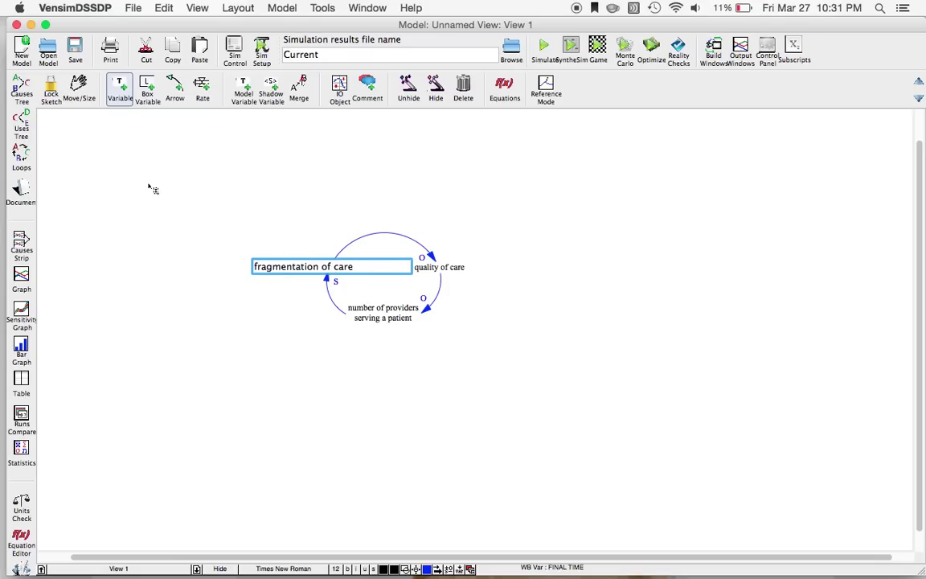
pyautogui.click(50, 92)
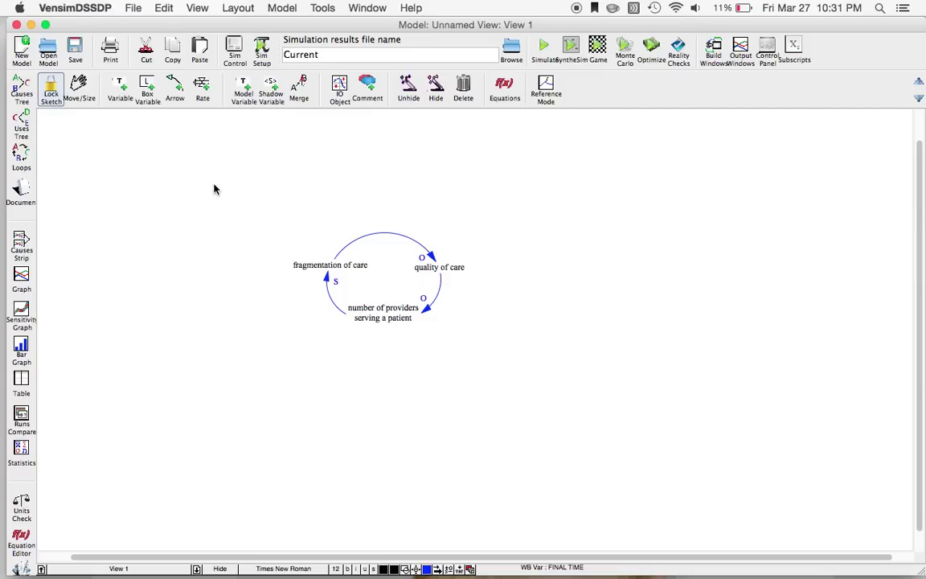